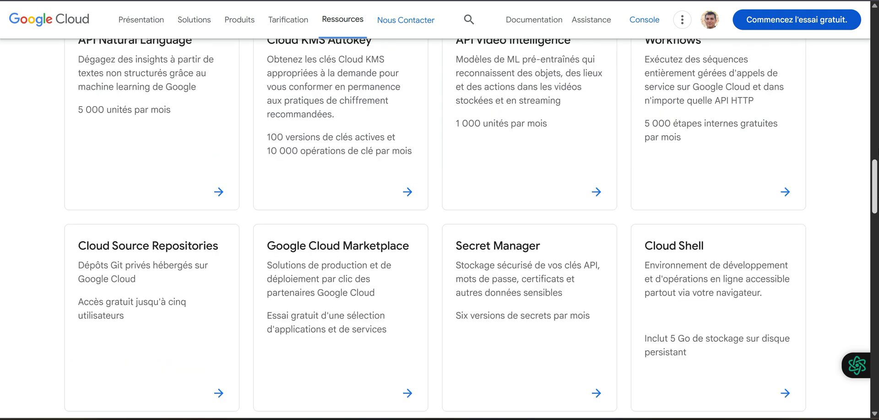
Start the Google Cloud free trial sign-up and accept the account information terms with Cameroun as the country.
{"action": "scroll", "coordinate": [596, 417], "scroll_direction": "up", "scroll_amount": 2}
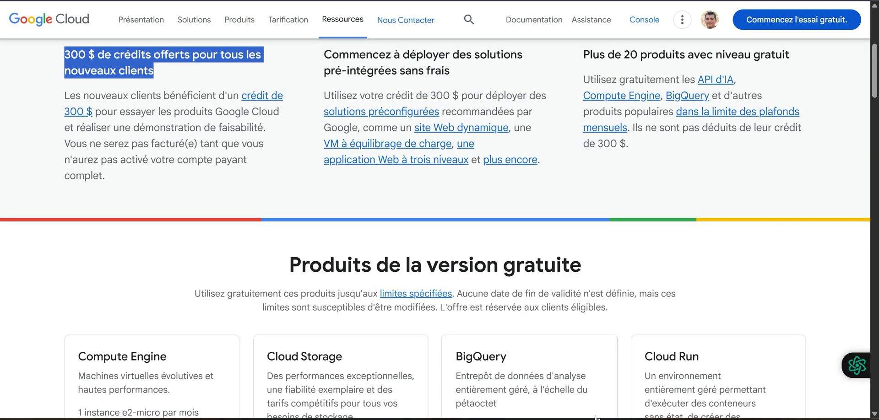
{"action": "left_click", "coordinate": [596, 417]}
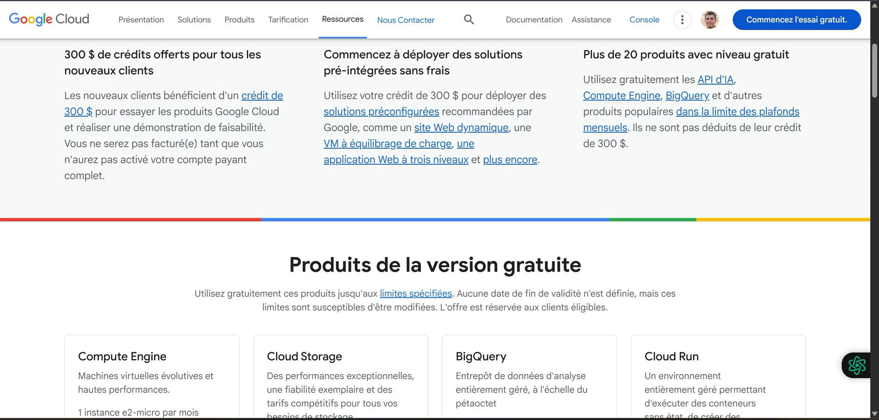
{"action": "scroll", "coordinate": [597, 412], "scroll_direction": "up", "scroll_amount": 5}
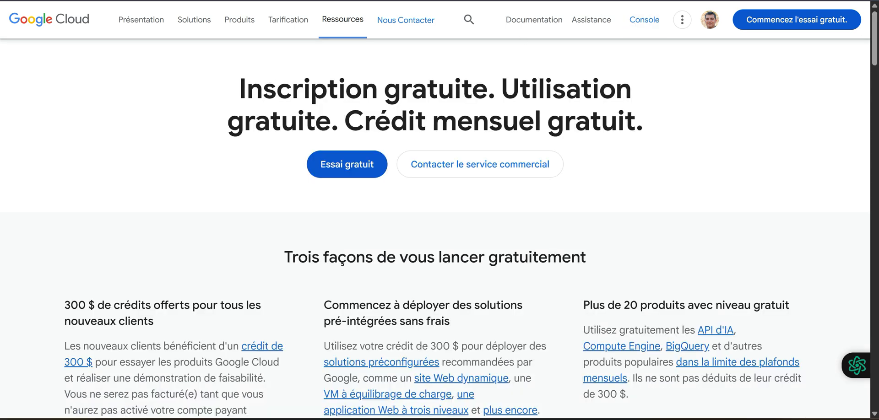
{"action": "left_click", "coordinate": [340, 175]}
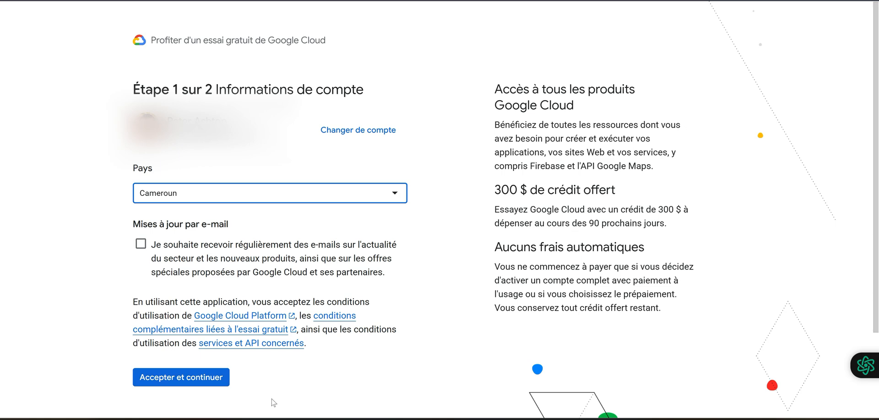
{"action": "left_click", "coordinate": [190, 383]}
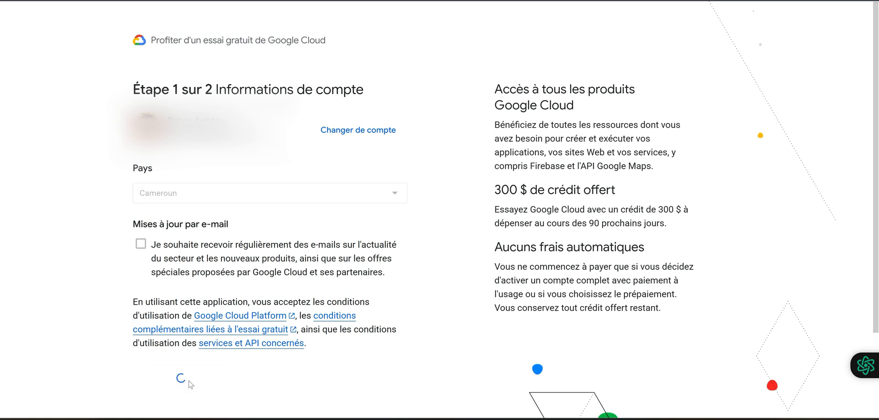
Review the free credit offer and its 90-day period on the payment validation page.
{"action": "left_click_drag", "start_coordinate": [878, 110], "coordinate": [878, 135]}
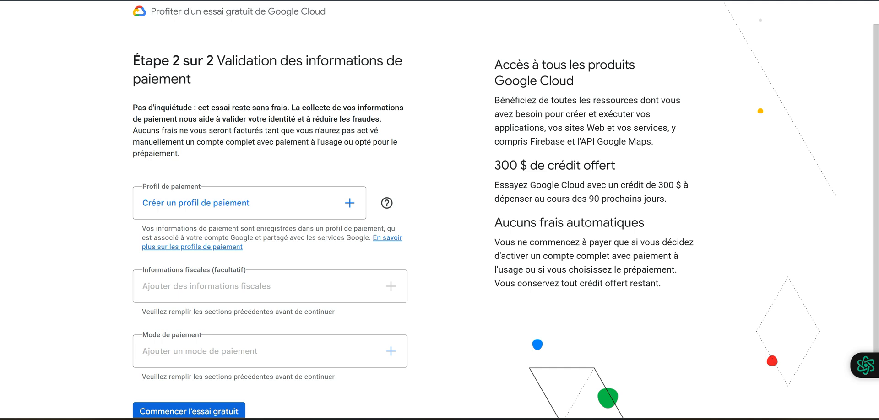
{"action": "left_click_drag", "start_coordinate": [607, 185], "coordinate": [669, 206]}
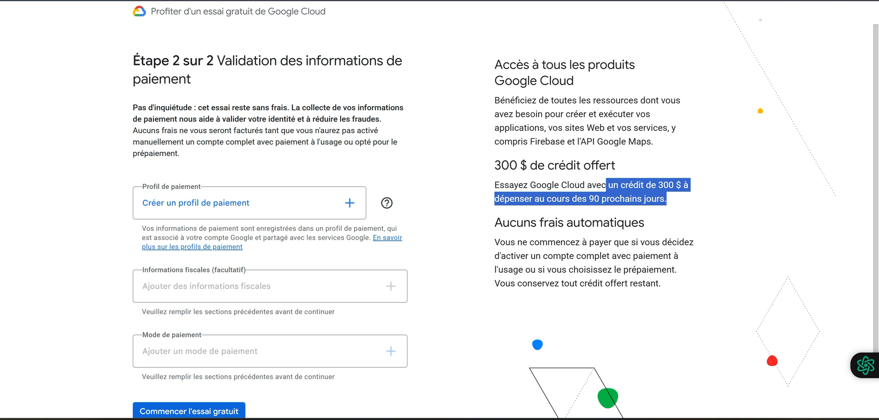
{"action": "triple_click", "coordinate": [540, 223]}
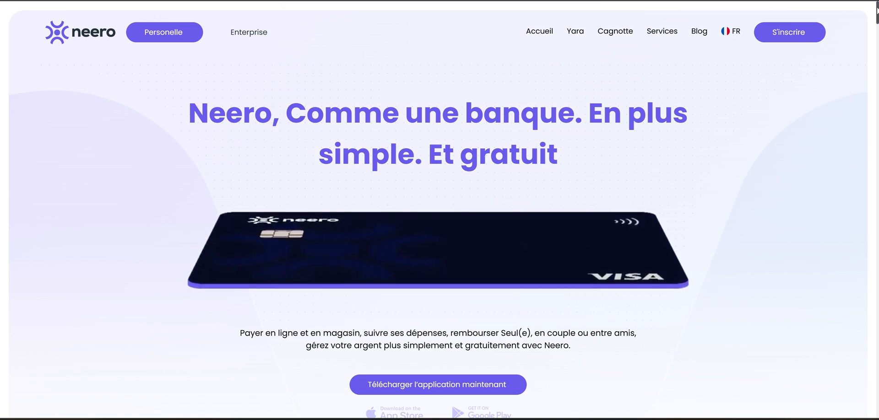
Switch to the Neero website and examine its Visa card and mobile app offering on the home page.
{"action": "scroll", "coordinate": [874, 157], "scroll_direction": "down", "scroll_amount": 5}
{"action": "scroll", "coordinate": [440, 210], "scroll_direction": "down", "scroll_amount": 5}
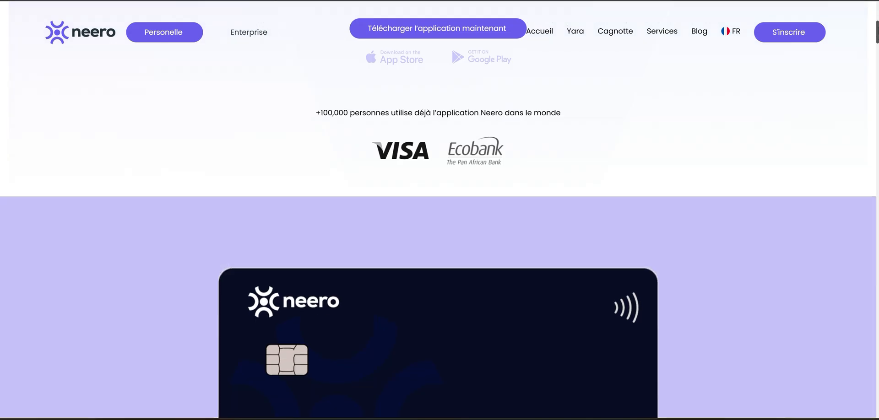
{"action": "scroll", "coordinate": [439, 210], "scroll_direction": "down", "scroll_amount": 5}
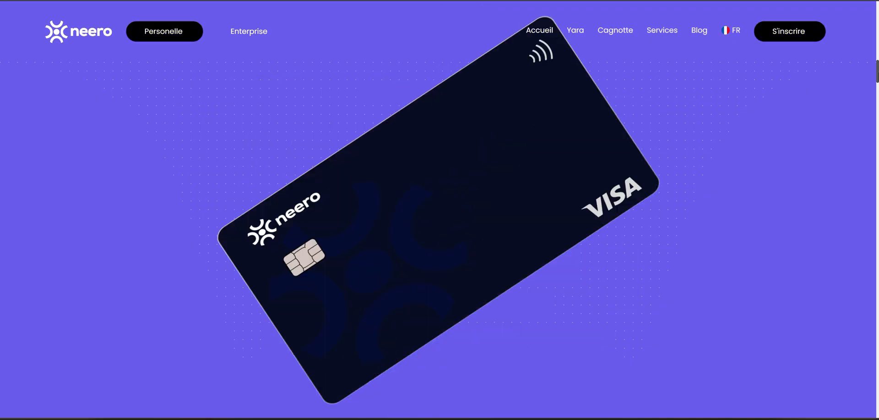
{"action": "scroll", "coordinate": [439, 210], "scroll_direction": "down", "scroll_amount": 5}
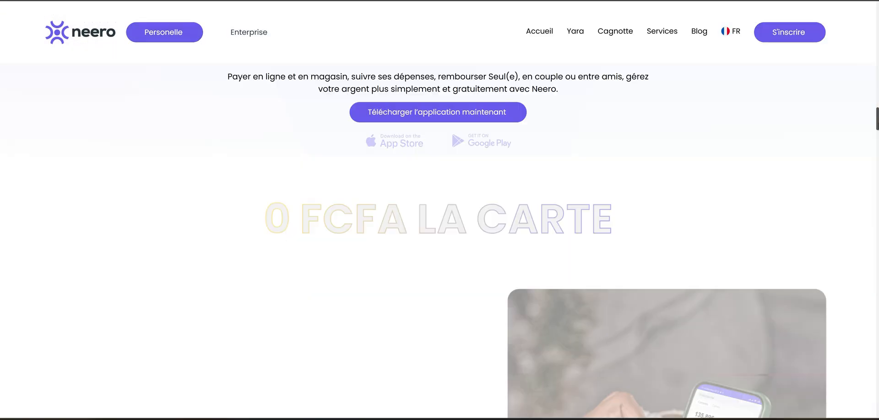
{"action": "scroll", "coordinate": [439, 211], "scroll_direction": "down", "scroll_amount": 3}
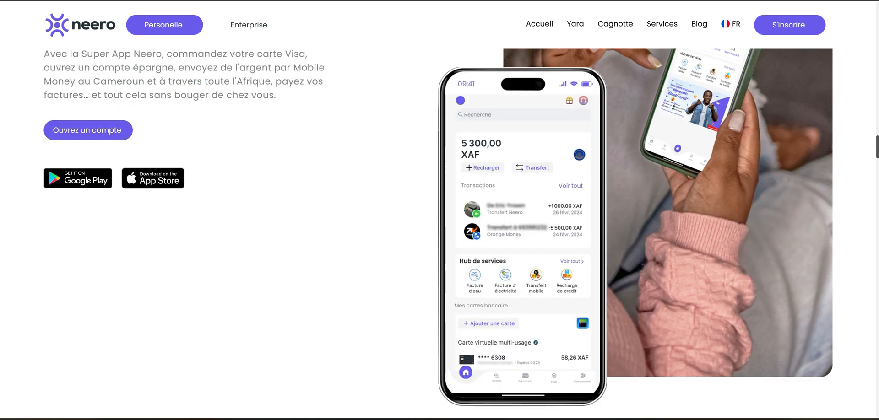
{"action": "scroll", "coordinate": [440, 210], "scroll_direction": "down", "scroll_amount": 1}
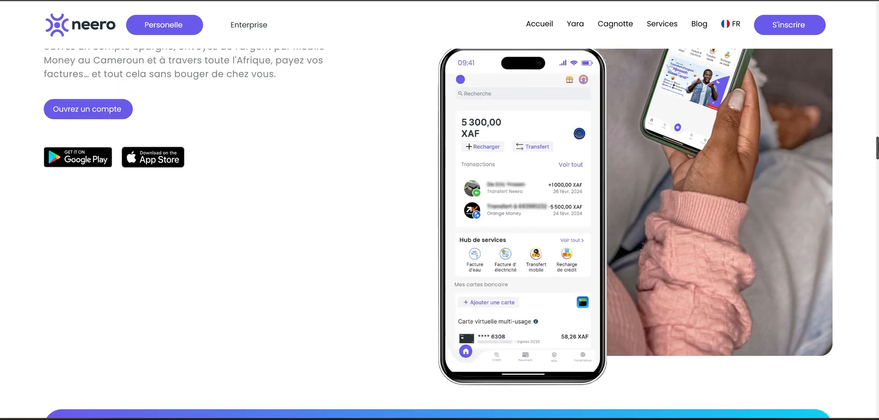
{"action": "scroll", "coordinate": [439, 211], "scroll_direction": "down", "scroll_amount": 7}
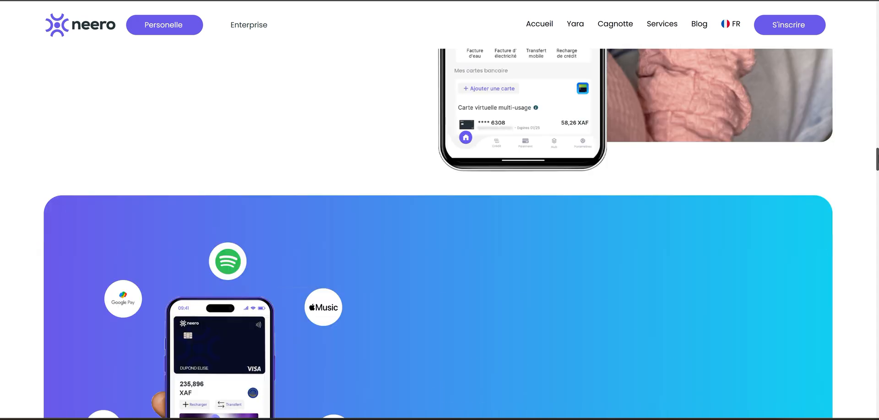
{"action": "scroll", "coordinate": [439, 210], "scroll_direction": "down", "scroll_amount": 15}
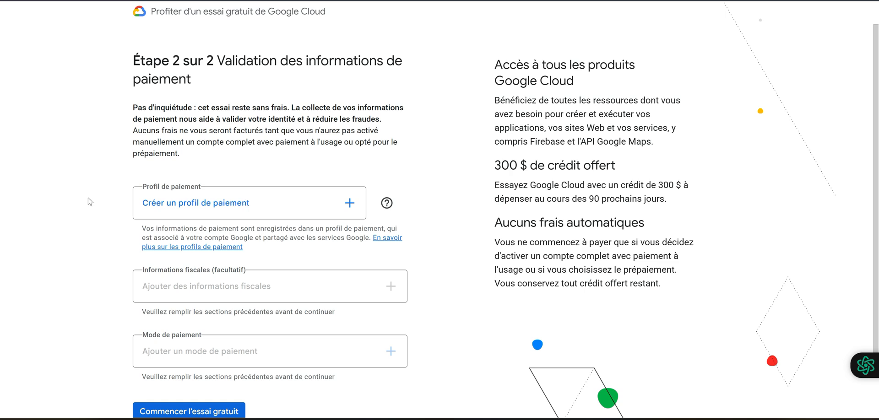
Return to the Google Cloud trial form and begin a new payment profile of type Particulier.
{"action": "left_click", "coordinate": [212, 206]}
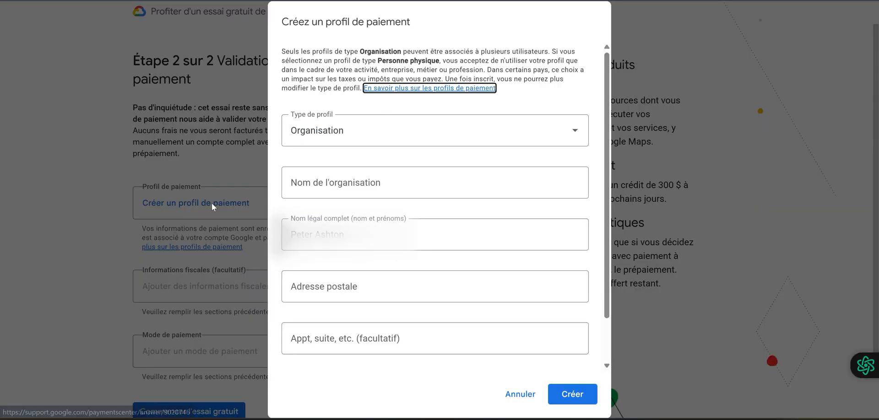
{"action": "left_click", "coordinate": [386, 138]}
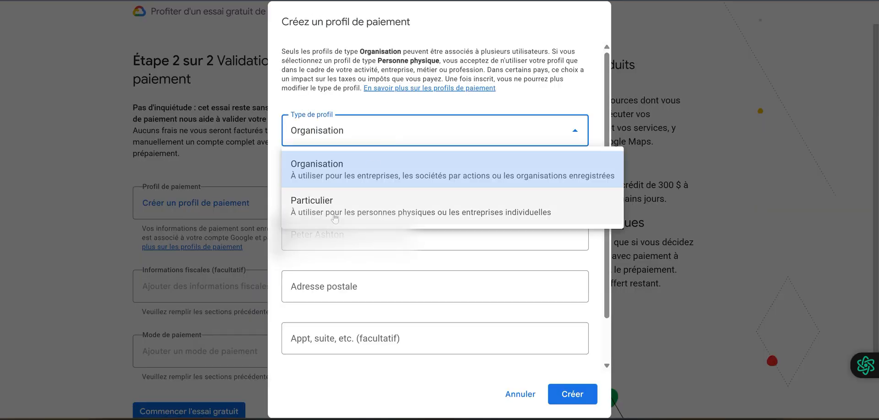
{"action": "left_click", "coordinate": [368, 204]}
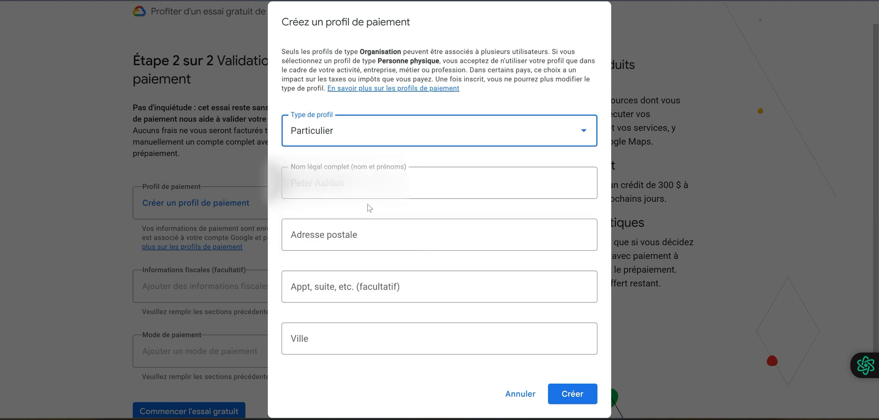
{"action": "key", "text": "Tab"}
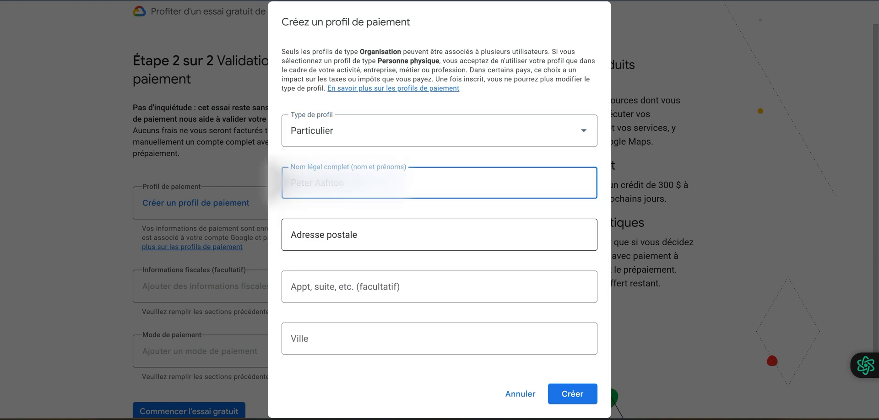
Fill in the postal address and city, leave the apartment field empty, and create the payment profile.
{"action": "left_click", "coordinate": [321, 234]}
{"action": "type", "text": "Tongo"}
{"action": "left_click", "coordinate": [302, 338]}
{"action": "type", "text": "Ngaoun"}
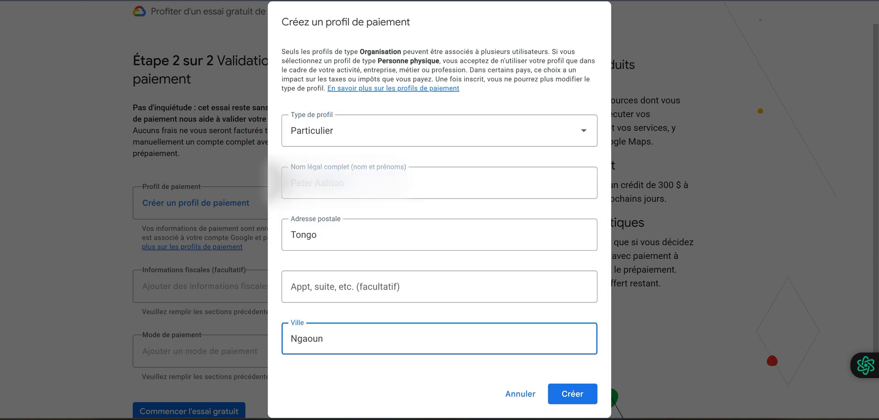
{"action": "type", "text": "déré"}
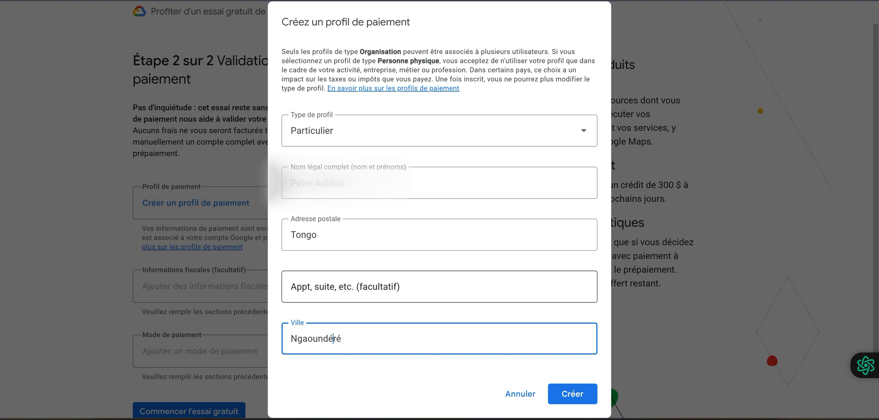
{"action": "left_click", "coordinate": [302, 286]}
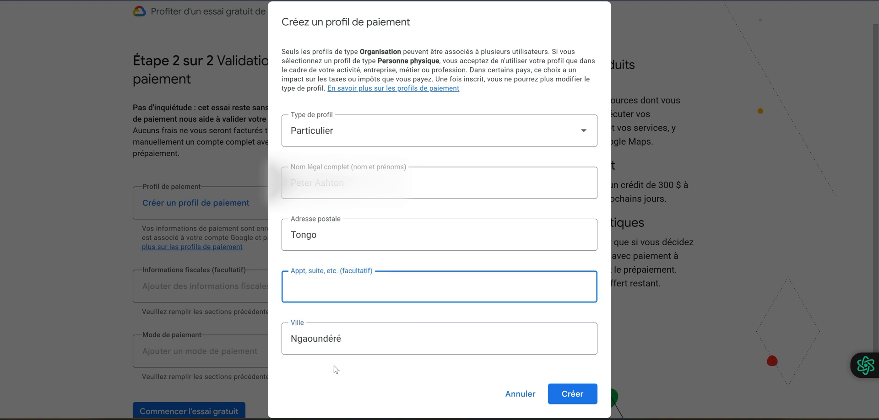
{"action": "left_click", "coordinate": [341, 339]}
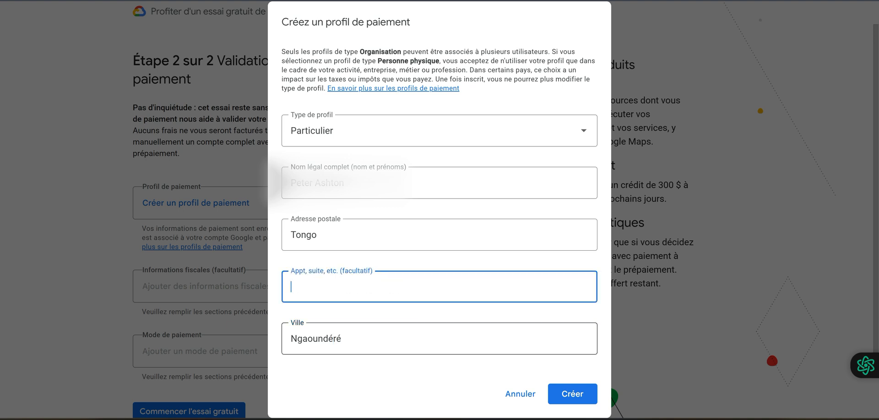
{"action": "left_click", "coordinate": [568, 397]}
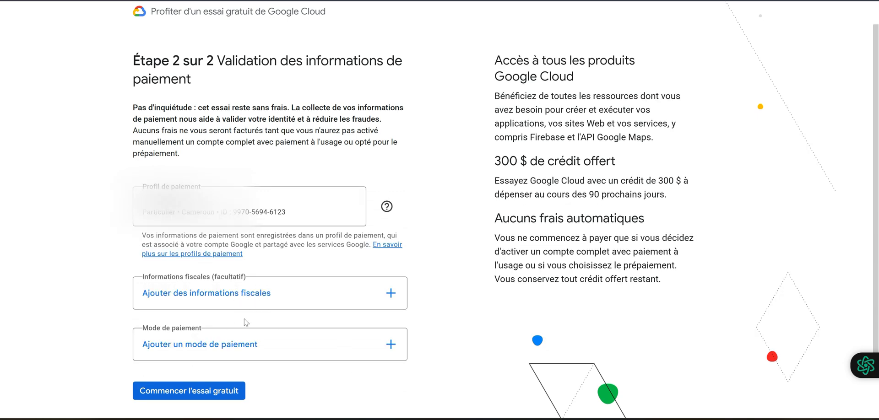
Add a credit or debit card as the payment method, entering the card number, expiry date and security code.
{"action": "left_click", "coordinate": [213, 348]}
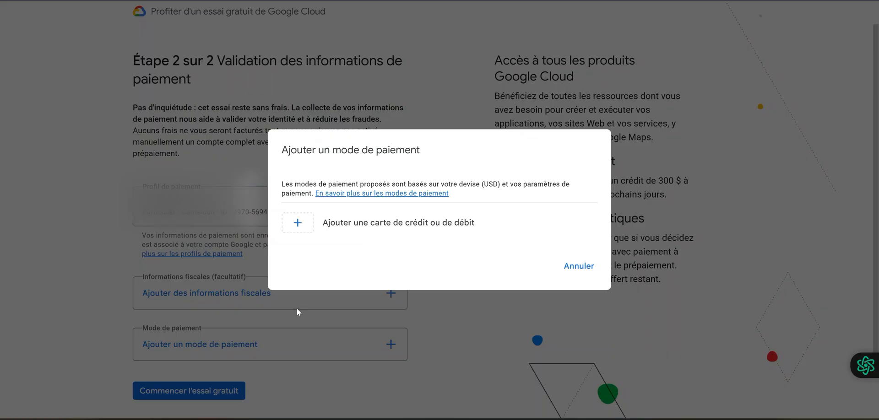
{"action": "left_click", "coordinate": [298, 223]}
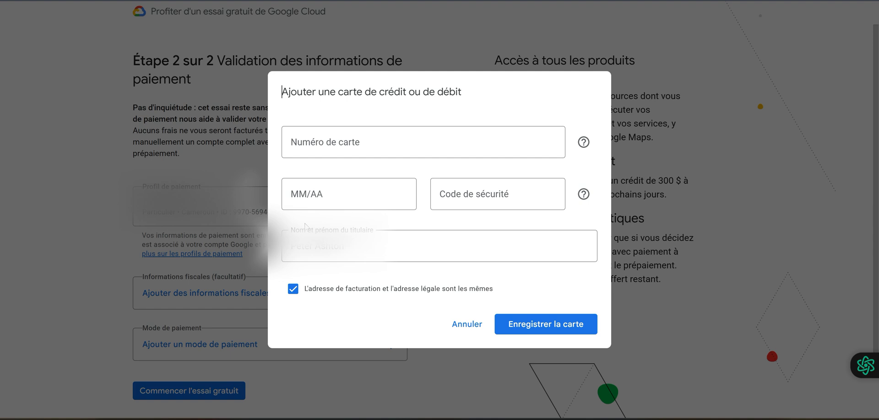
{"action": "left_click", "coordinate": [310, 143]}
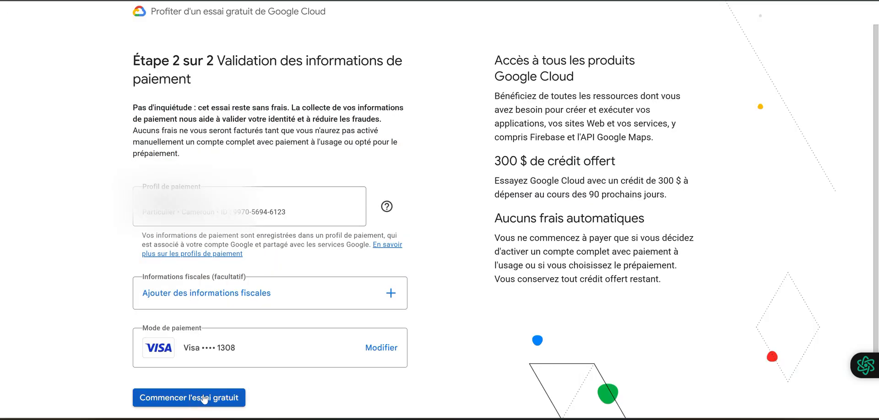
Start the free trial by proceeding through the authentication, and dismiss the welcome questionnaire without answering.
{"action": "left_click", "coordinate": [204, 402]}
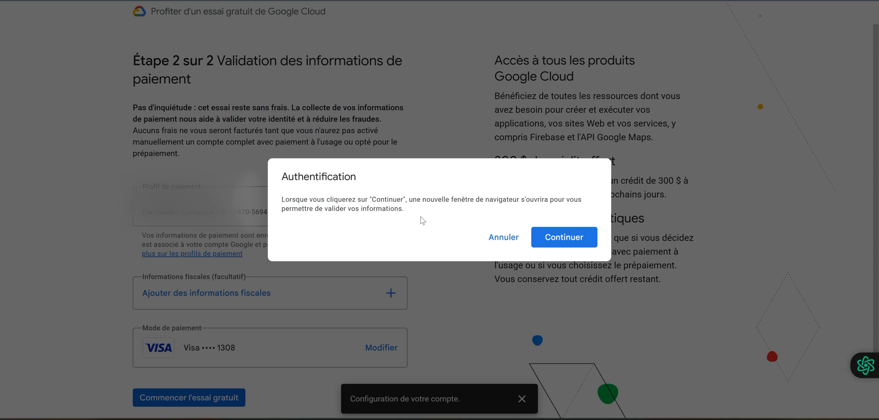
{"action": "left_click", "coordinate": [560, 239]}
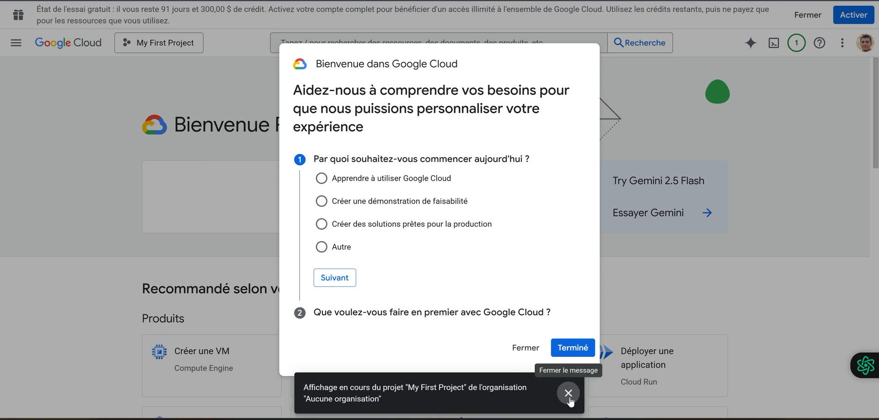
{"action": "left_click", "coordinate": [526, 350]}
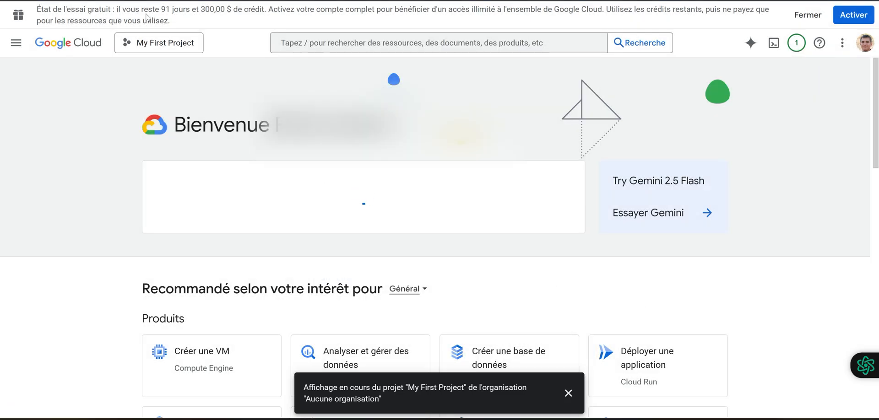
Check the remaining trial credit, activate the full account and continue to the console home page.
{"action": "left_click_drag", "start_coordinate": [160, 9], "coordinate": [231, 9]}
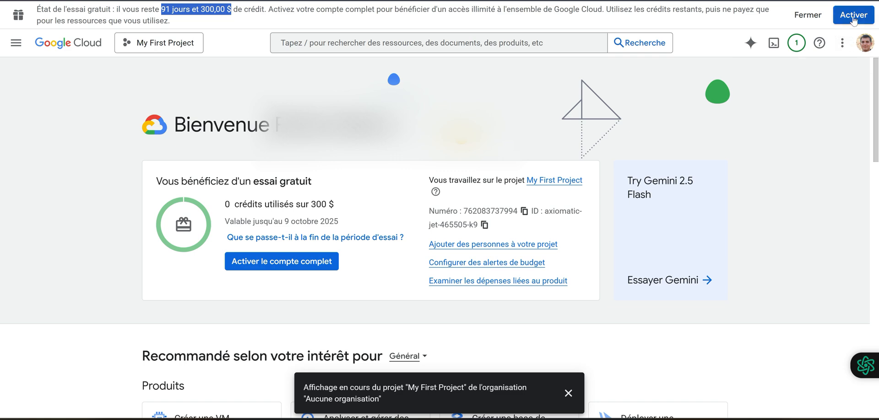
{"action": "left_click", "coordinate": [853, 16]}
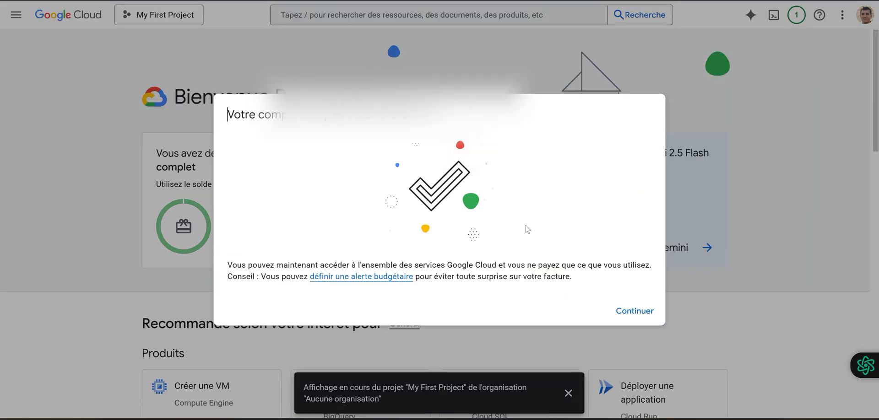
{"action": "left_click", "coordinate": [625, 312]}
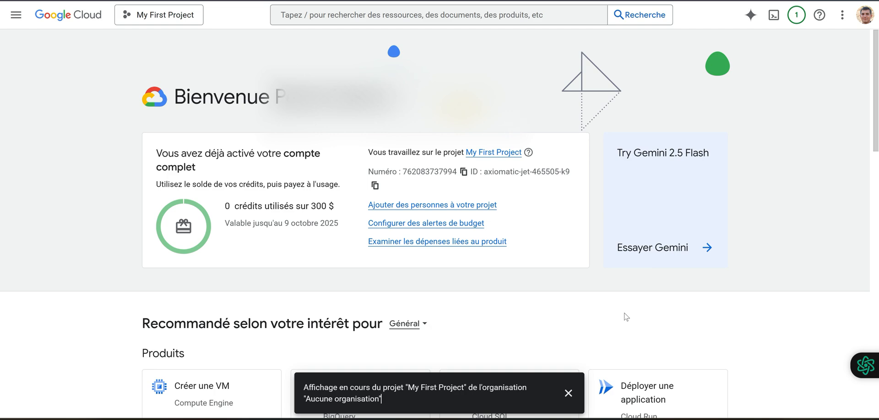
Examine the recommended products and prebuilt solution templates on the console home page.
{"action": "scroll", "coordinate": [625, 312], "scroll_direction": "down", "scroll_amount": 6}
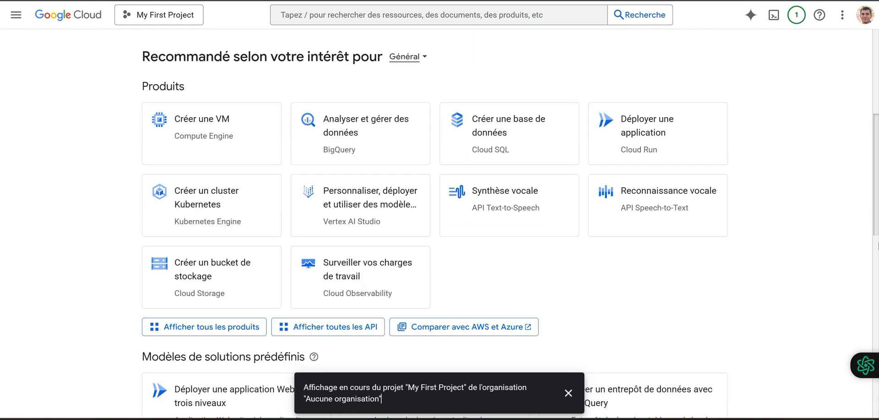
{"action": "scroll", "coordinate": [878, 246], "scroll_direction": "down", "scroll_amount": 3}
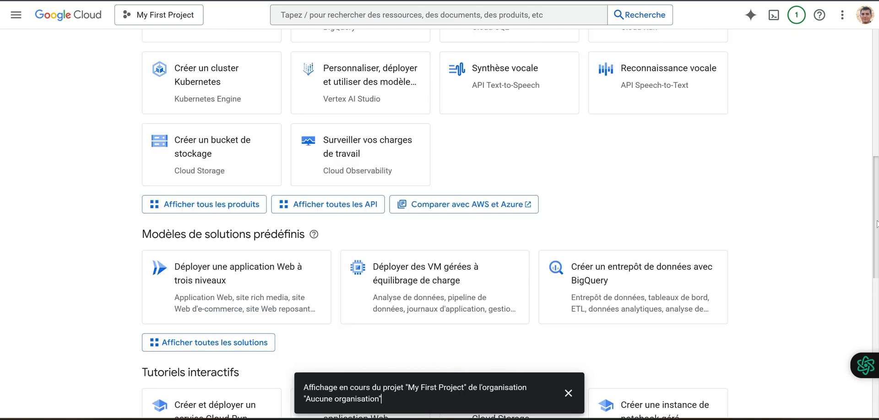
Check the remaining credit on the console home page's welcome card.
{"action": "scroll", "coordinate": [877, 224], "scroll_direction": "up", "scroll_amount": 9}
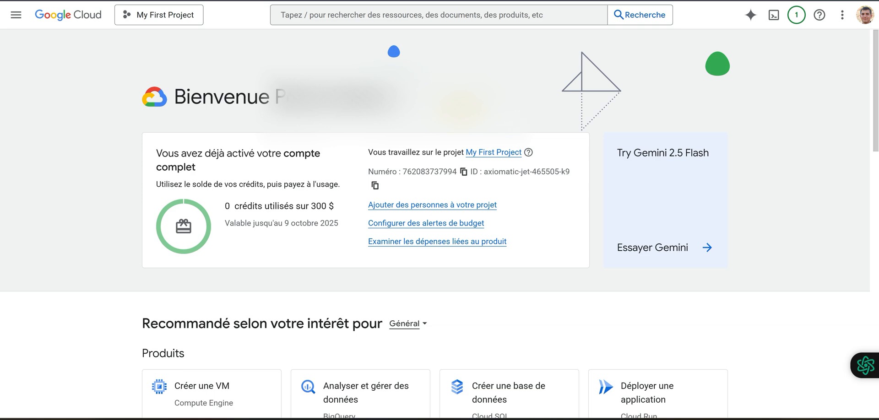
{"action": "double_click", "coordinate": [320, 206]}
{"action": "double_click", "coordinate": [318, 206]}
Open the project's Tableau de bord under Présentation Cloud and examine its resource, billing and getting-started cards.
{"action": "left_click", "coordinate": [16, 15]}
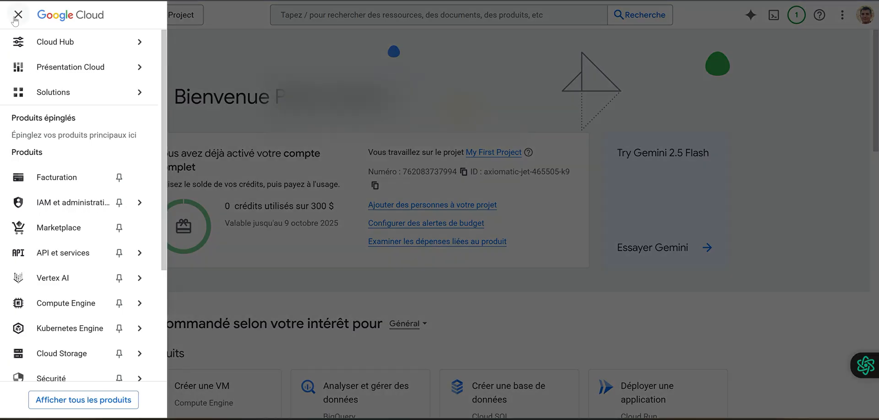
{"action": "mouse_move", "coordinate": [106, 98]}
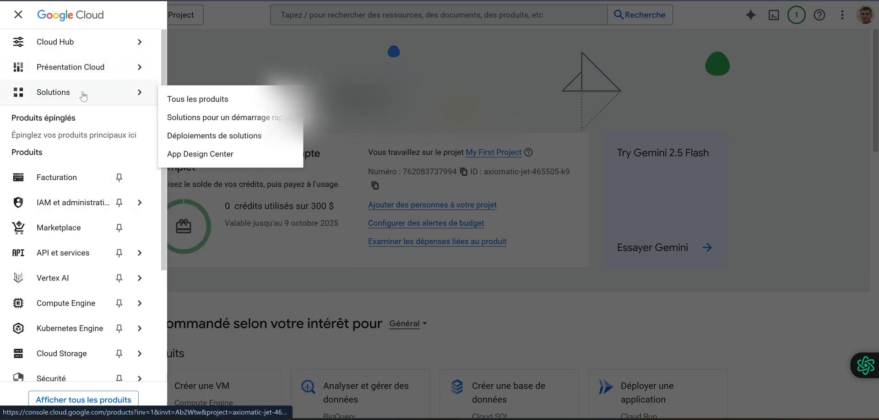
{"action": "mouse_move", "coordinate": [87, 78]}
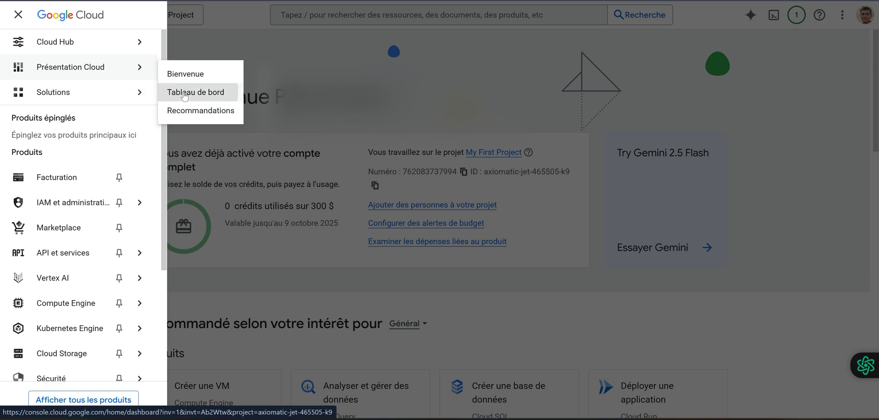
{"action": "left_click", "coordinate": [192, 92]}
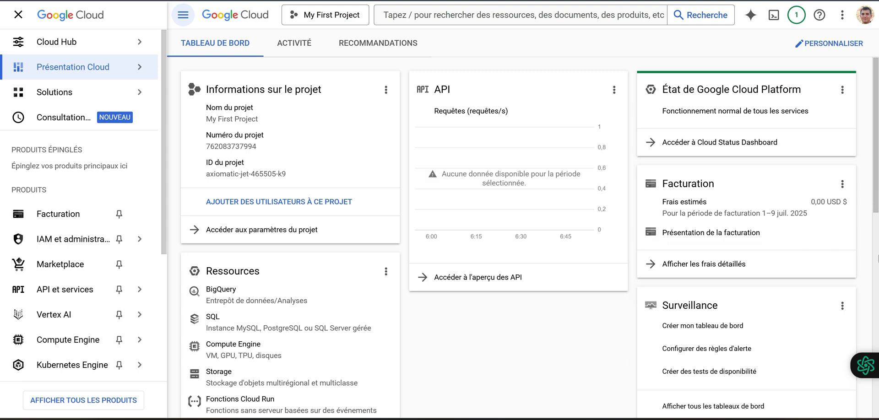
{"action": "scroll", "coordinate": [878, 259], "scroll_direction": "down", "scroll_amount": 6}
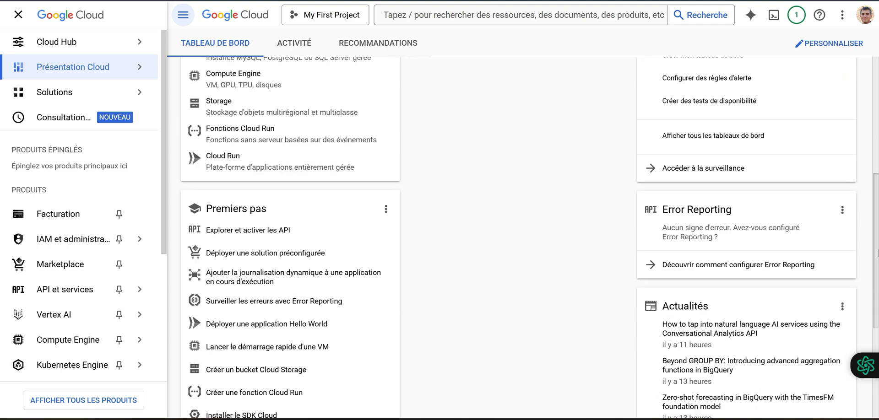
{"action": "scroll", "coordinate": [611, 204], "scroll_direction": "down", "scroll_amount": 3}
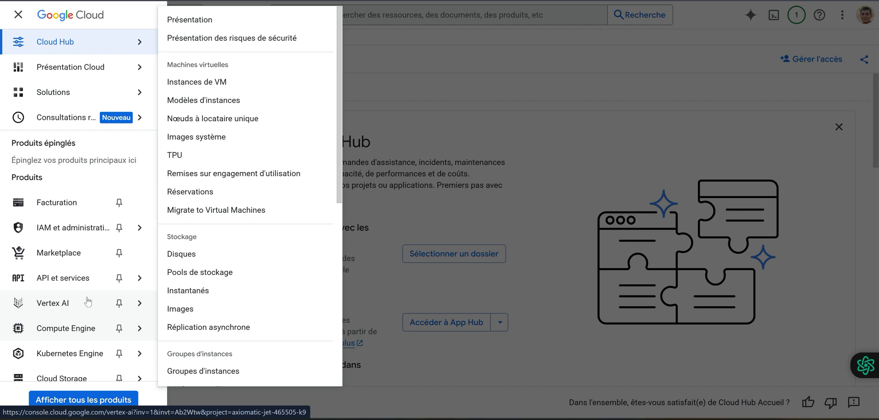
Open the Vertex AI dashboard and activate all the recommended APIs.
{"action": "mouse_move", "coordinate": [141, 303]}
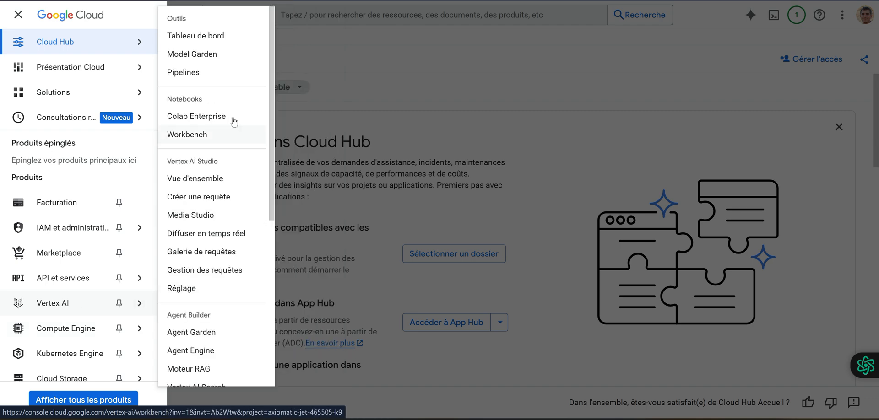
{"action": "left_click", "coordinate": [222, 38]}
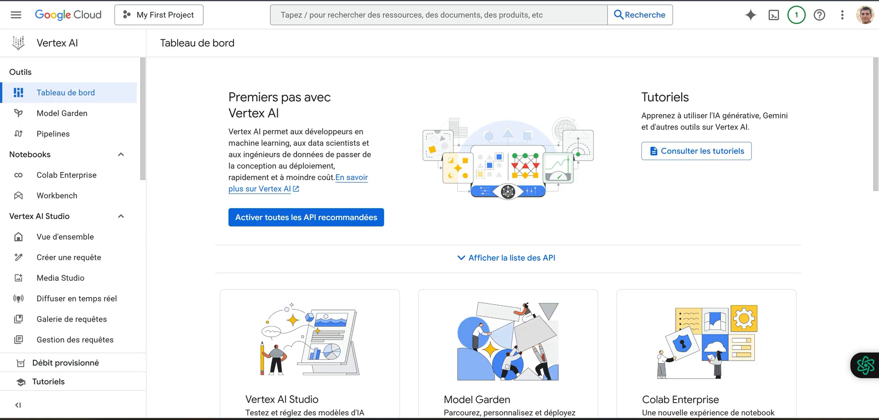
{"action": "left_click", "coordinate": [300, 222]}
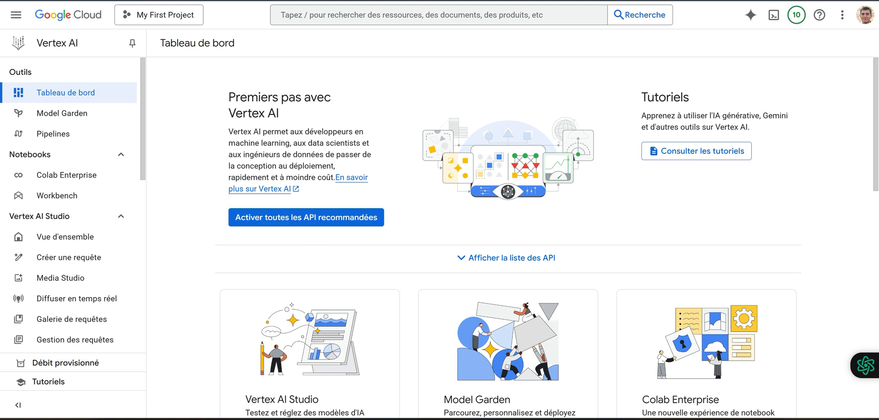
Open Media Studio in Vertex AI Studio and activate its required APIs, including the Cloud Text-to-Speech API.
{"action": "left_click", "coordinate": [66, 281]}
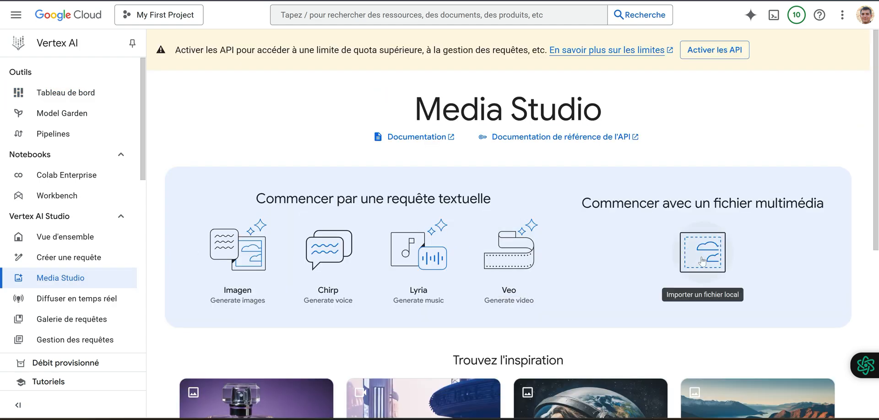
{"action": "left_click", "coordinate": [713, 56]}
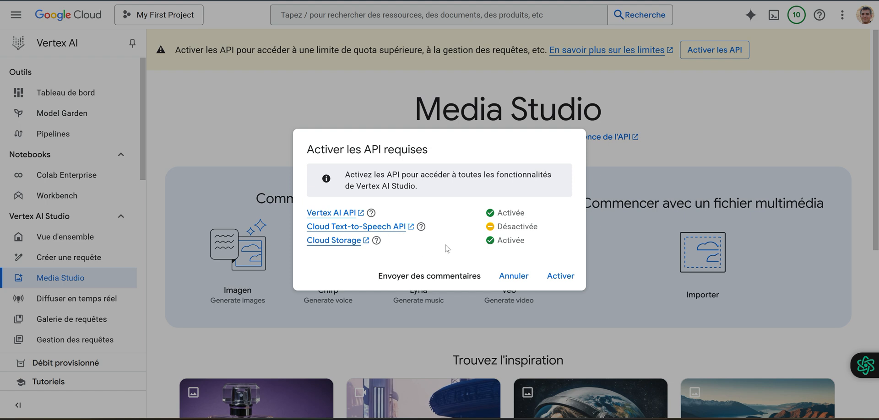
{"action": "left_click", "coordinate": [566, 278]}
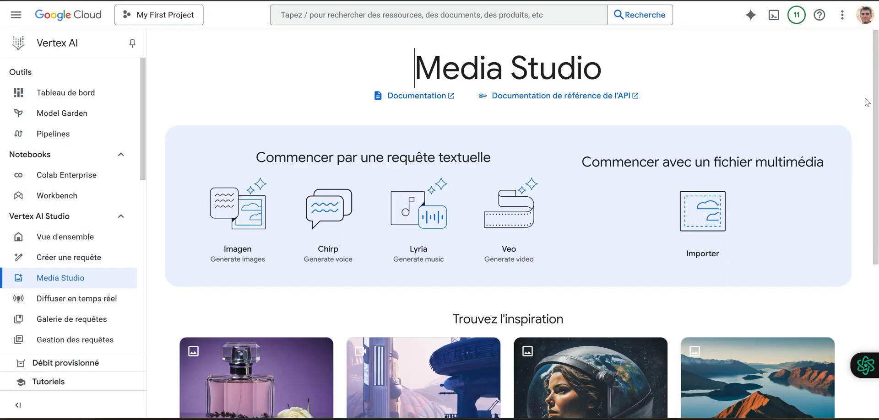
Look through the Media Studio inspiration gallery and open the Veo video generator.
{"action": "left_click_drag", "start_coordinate": [876, 101], "coordinate": [876, 277]}
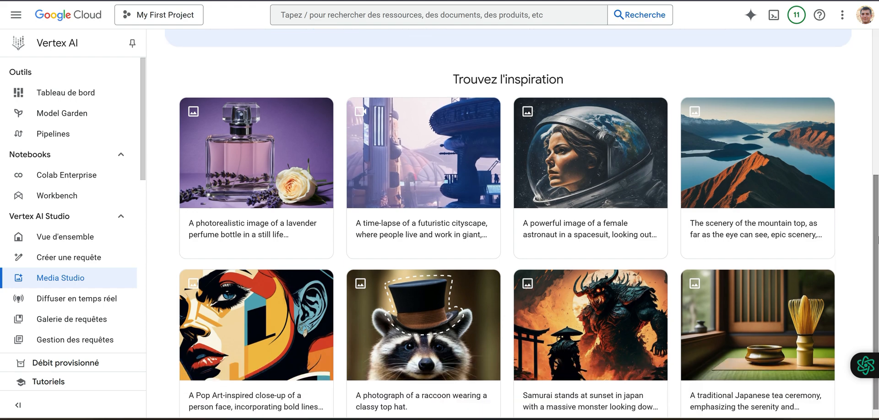
{"action": "scroll", "coordinate": [519, 117], "scroll_direction": "up", "scroll_amount": 3}
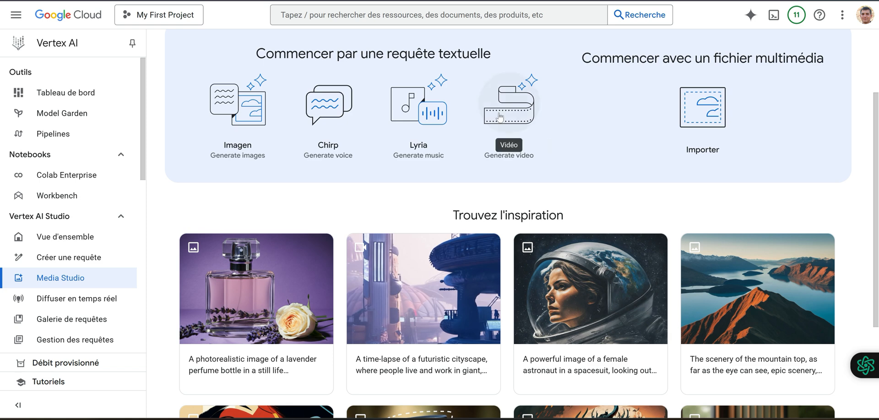
{"action": "left_click", "coordinate": [504, 116]}
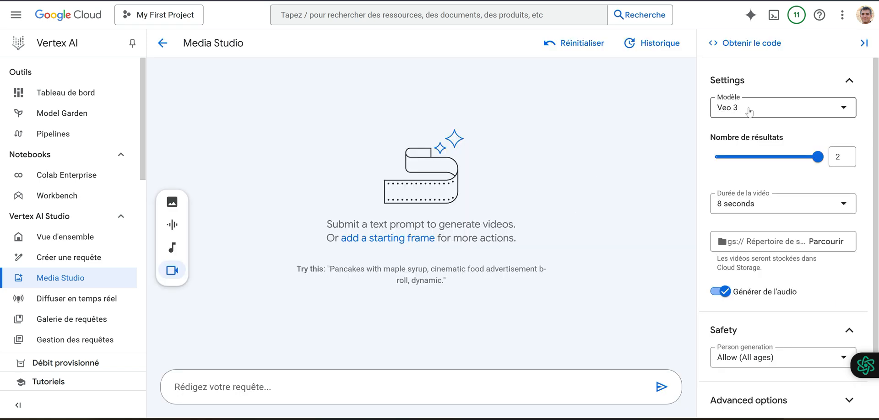
Review the video settings, including the model, number of results, duration, audio and person generation options.
{"action": "left_click", "coordinate": [750, 111]}
{"action": "left_click", "coordinate": [748, 113]}
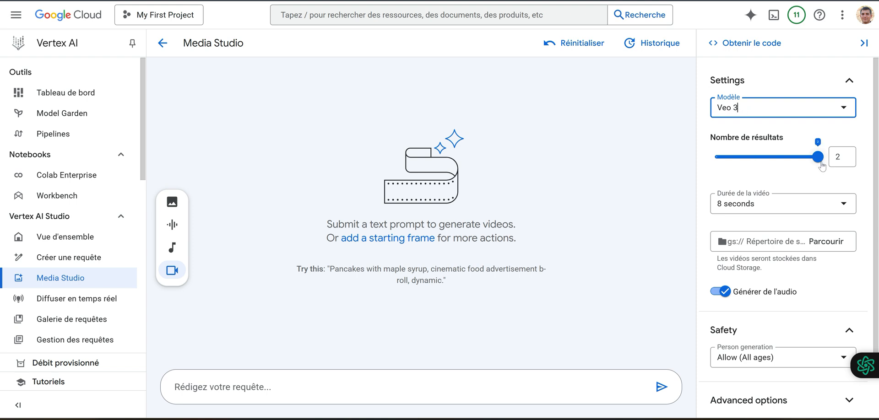
{"action": "left_click_drag", "start_coordinate": [821, 163], "coordinate": [878, 292]}
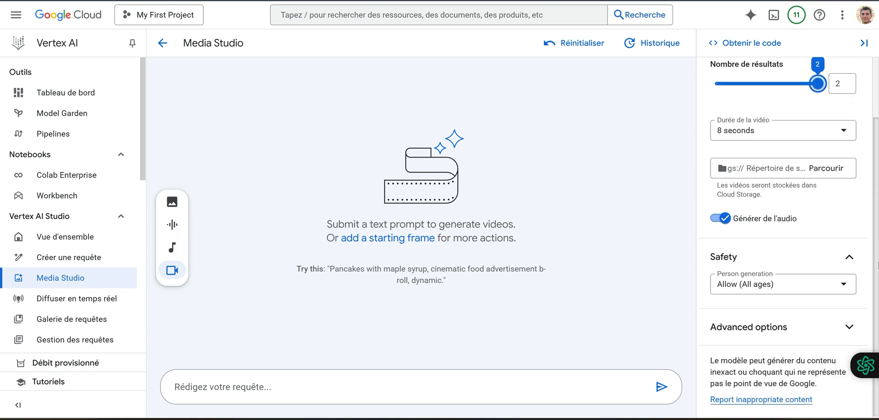
{"action": "left_click", "coordinate": [758, 287]}
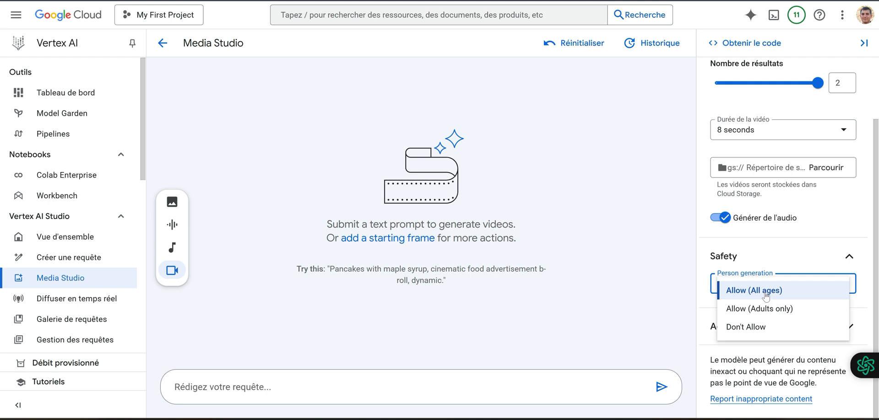
Generate videos from a prompt describing a smiling African woman selling fresh fruits at a bustling market and speaking French.
{"action": "left_click", "coordinate": [252, 388]}
{"action": "left_click", "coordinate": [257, 387]}
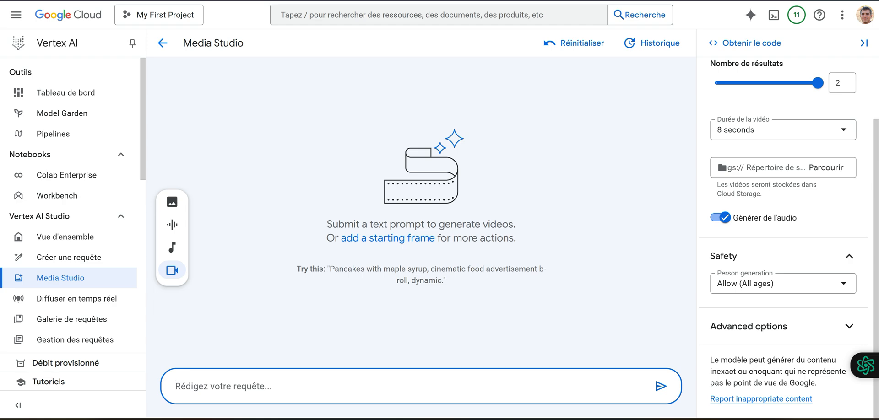
{"action": "key", "text": "ctrl+v"}
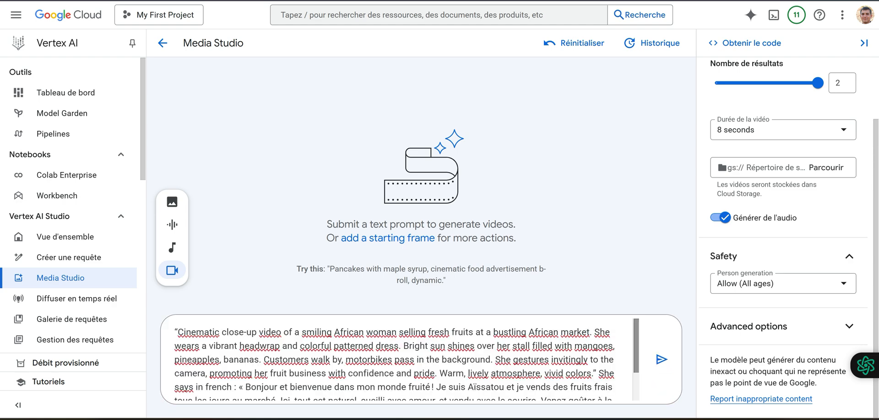
{"action": "left_click", "coordinate": [239, 388]}
{"action": "scroll", "coordinate": [393, 357], "scroll_direction": "up", "scroll_amount": 2}
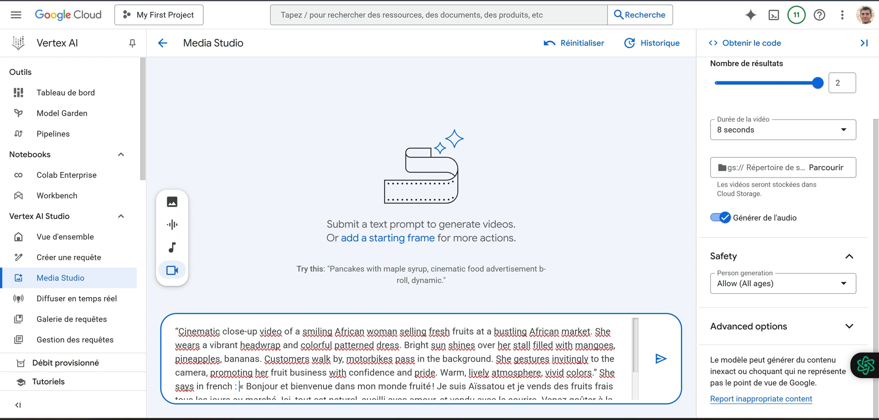
{"action": "scroll", "coordinate": [394, 360], "scroll_direction": "down", "scroll_amount": 2}
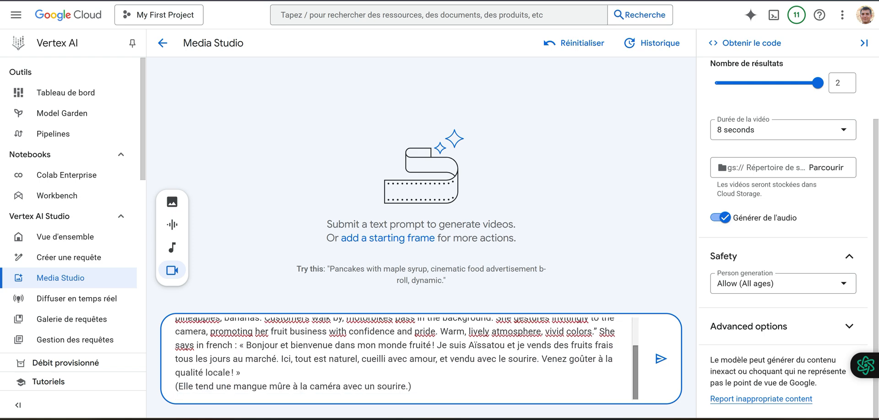
{"action": "left_click", "coordinate": [662, 359]}
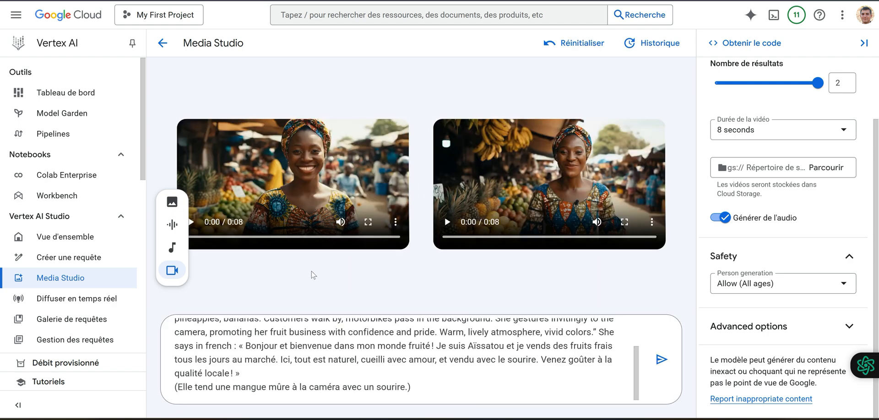
Open the generated fruit seller videos in the enlarged view and play the second one.
{"action": "mouse_move", "coordinate": [312, 140]}
{"action": "left_click", "coordinate": [309, 171]}
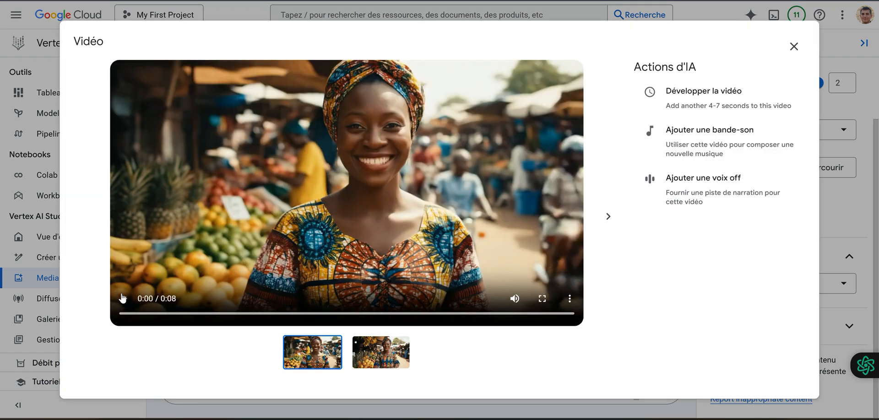
{"action": "key", "text": "Right"}
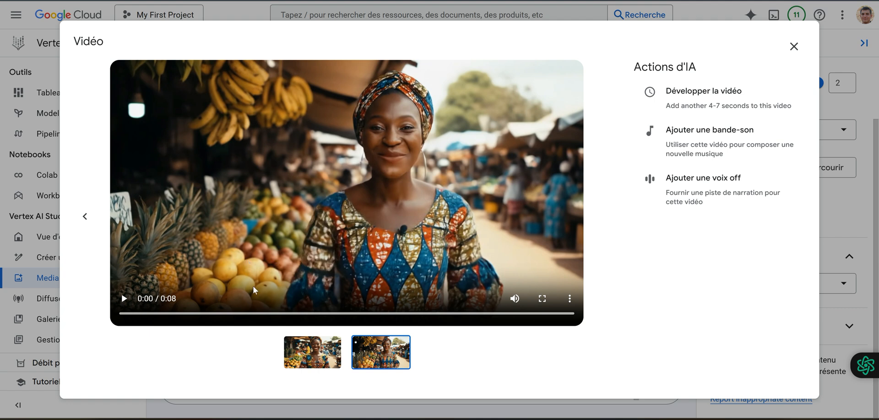
{"action": "left_click", "coordinate": [123, 298]}
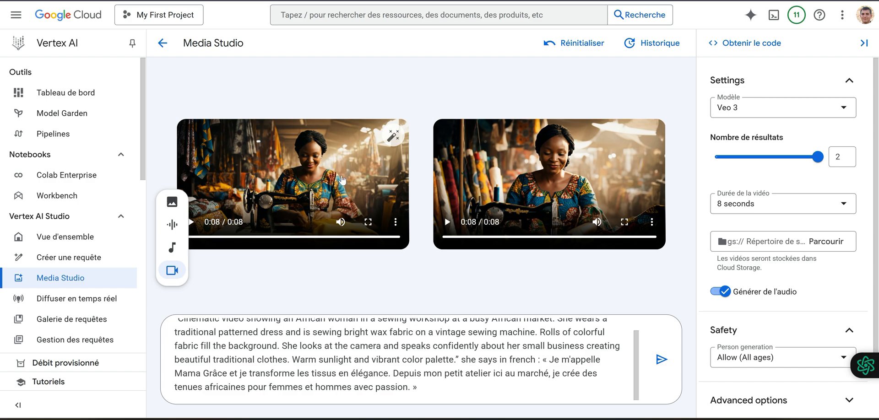
Preview the generated sewing workshop videos in the enlarged view, and close it.
{"action": "left_click", "coordinate": [341, 178]}
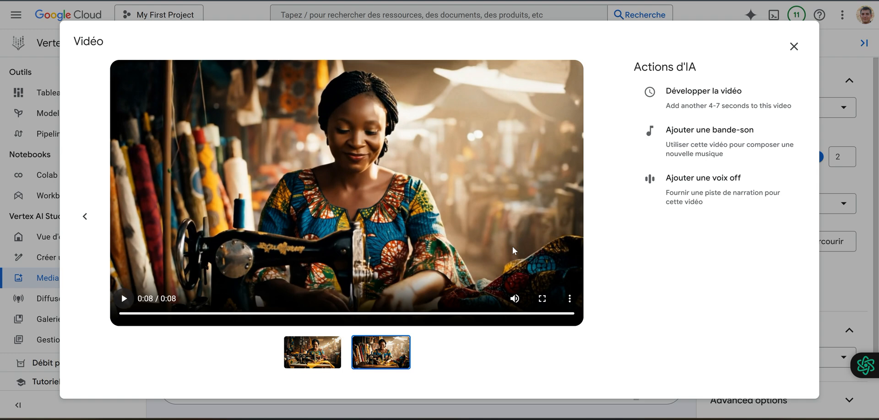
{"action": "left_click", "coordinate": [796, 49]}
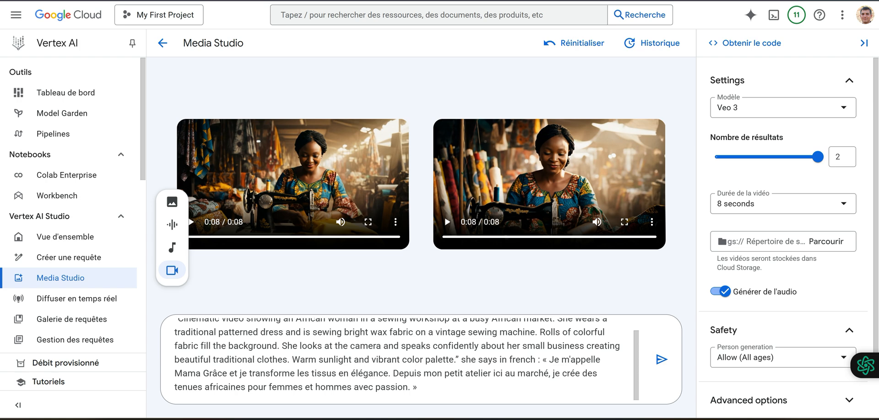
Bookmark the Media Studio page in the Autres favoris folder, and check where the browser lists its bookmarks.
{"action": "key", "text": "ctrl+d"}
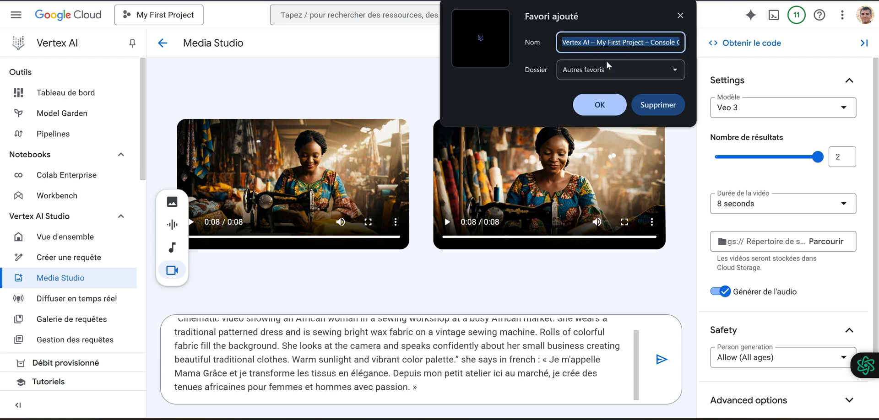
{"action": "left_click", "coordinate": [600, 106]}
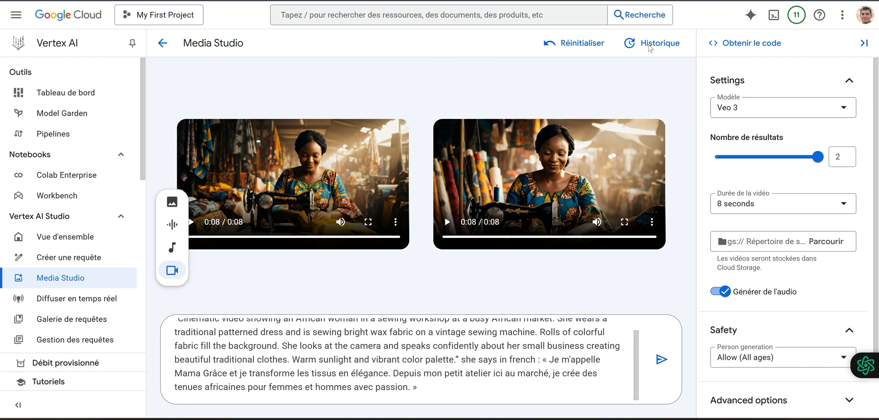
{"action": "key", "text": "alt+f"}
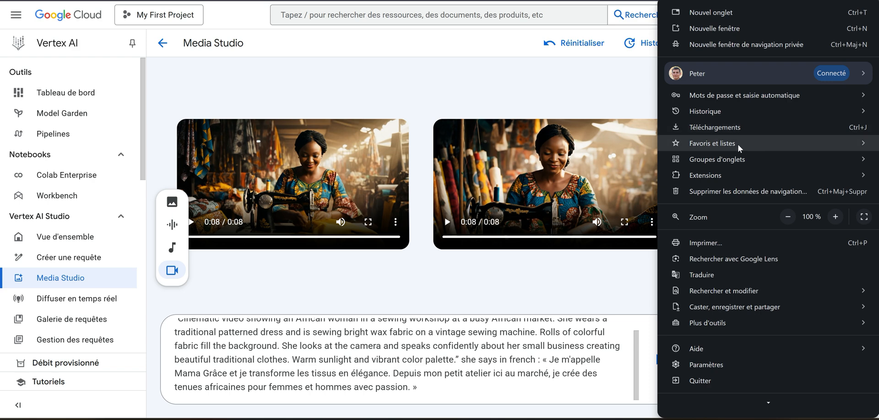
{"action": "mouse_move", "coordinate": [728, 145]}
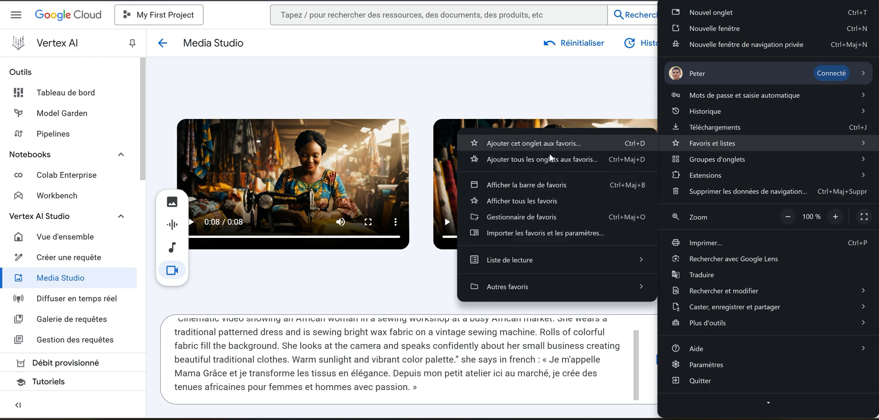
{"action": "mouse_move", "coordinate": [538, 291]}
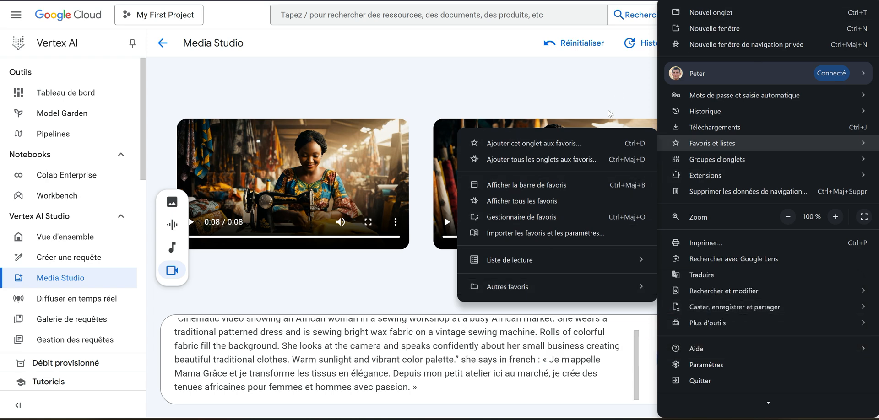
{"action": "left_click", "coordinate": [564, 93]}
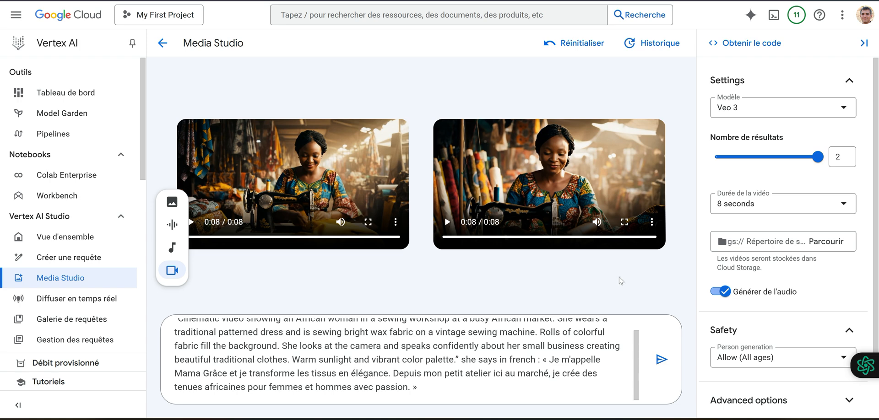
Download the second sewing workshop video.
{"action": "left_click", "coordinate": [652, 223]}
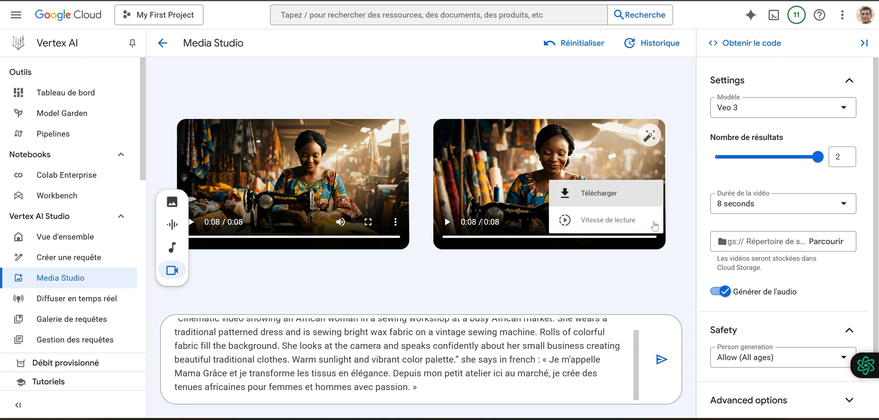
{"action": "left_click", "coordinate": [598, 194]}
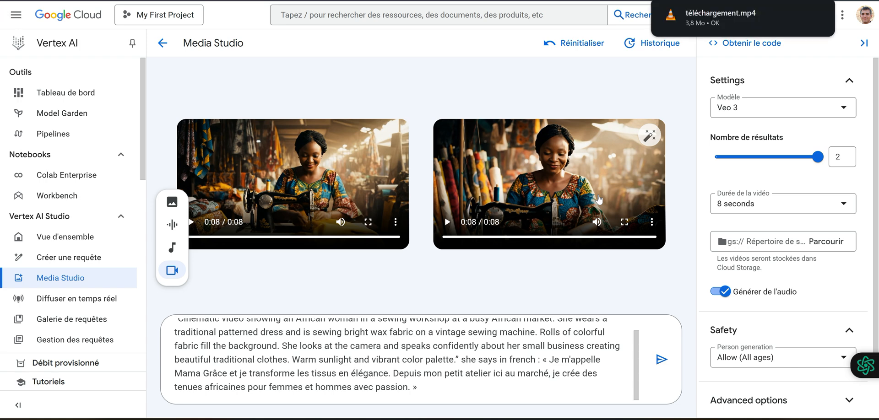